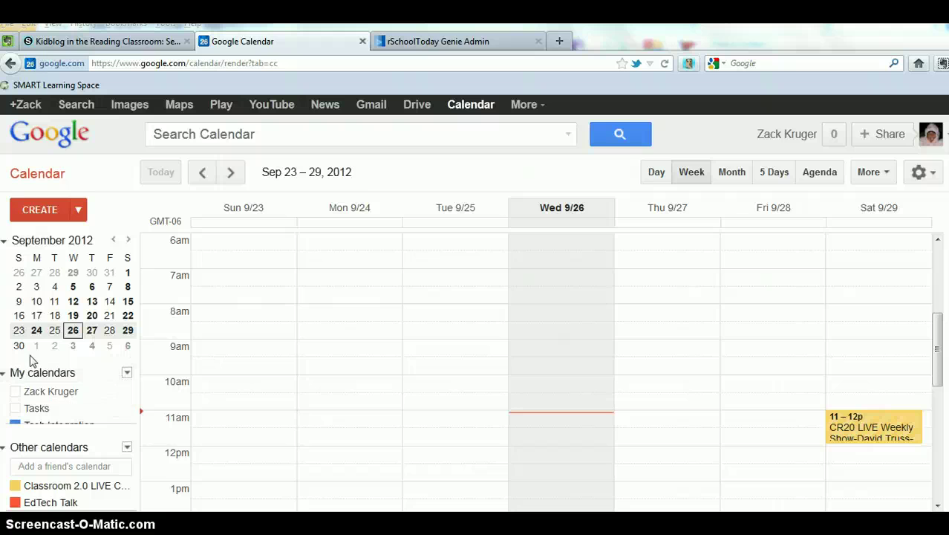
Start a new calendar named '3rd Grade Team'.
left_click(127, 372)
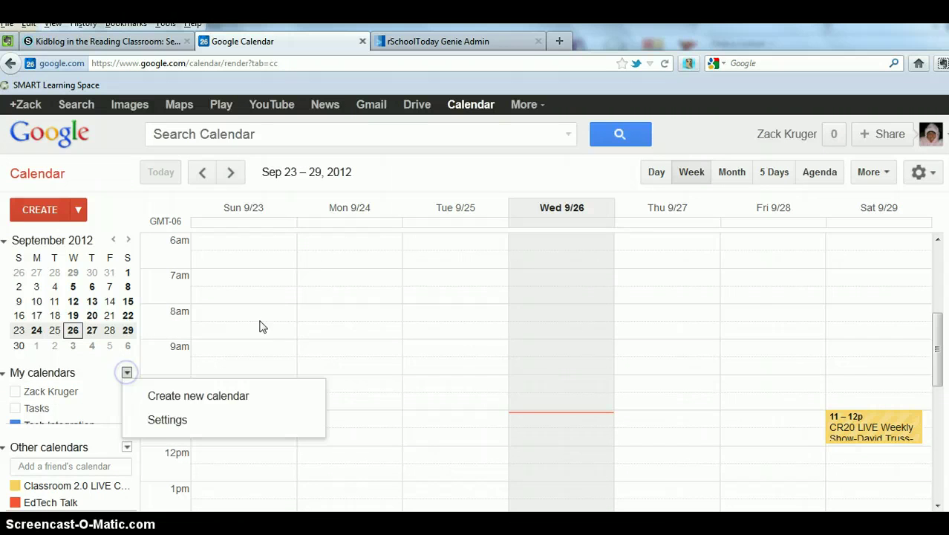
left_click(224, 396)
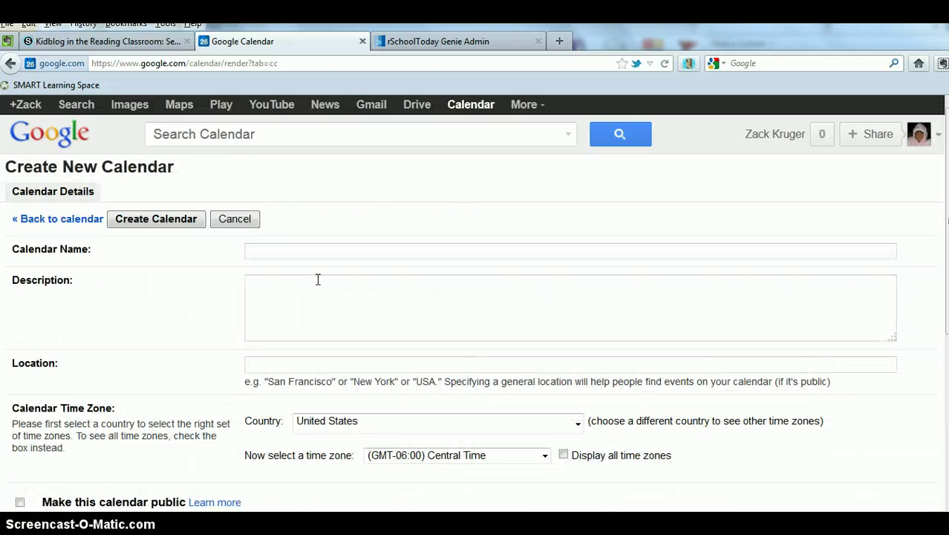
type("3rd Grade Team")
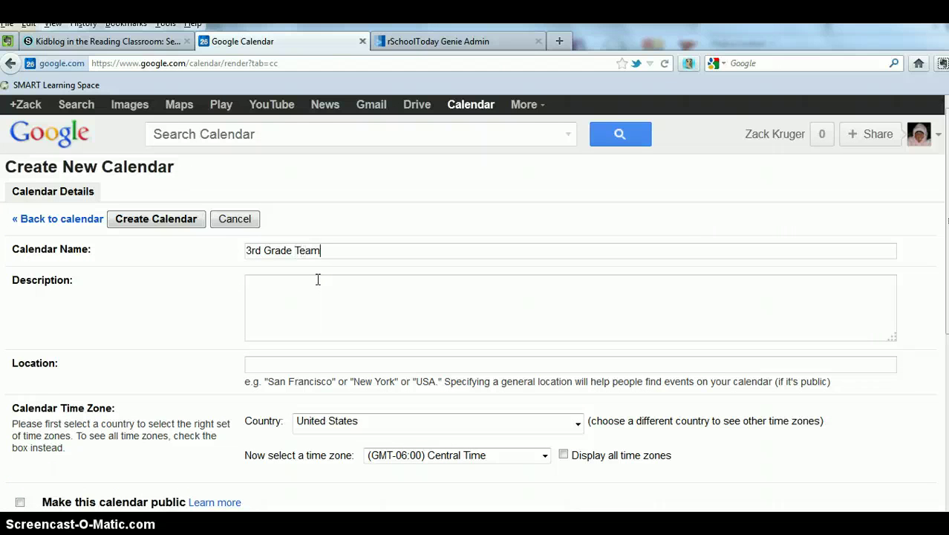
Make the calendar public and give shared people permission to make changes and manage sharing.
scroll(230, 381, "down", 5)
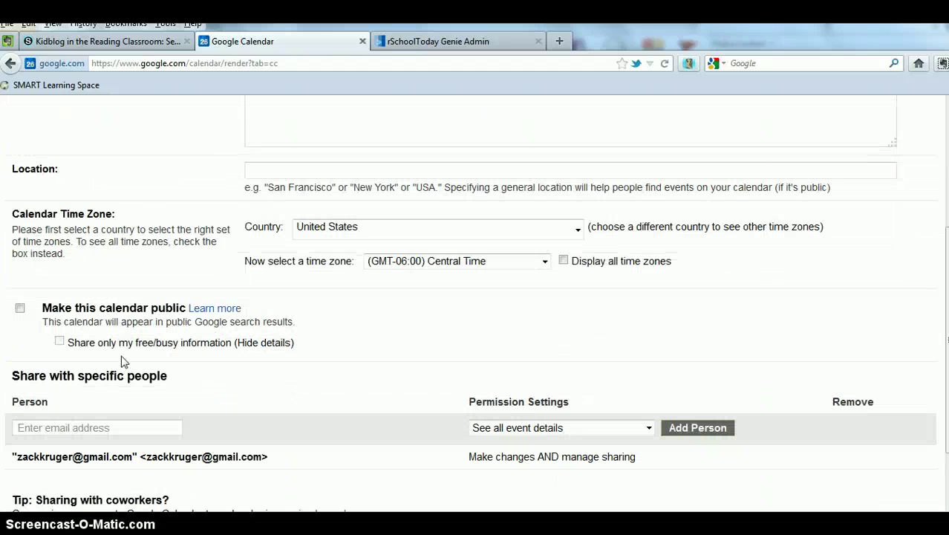
left_click(20, 308)
scroll(340, 353, "down", 2)
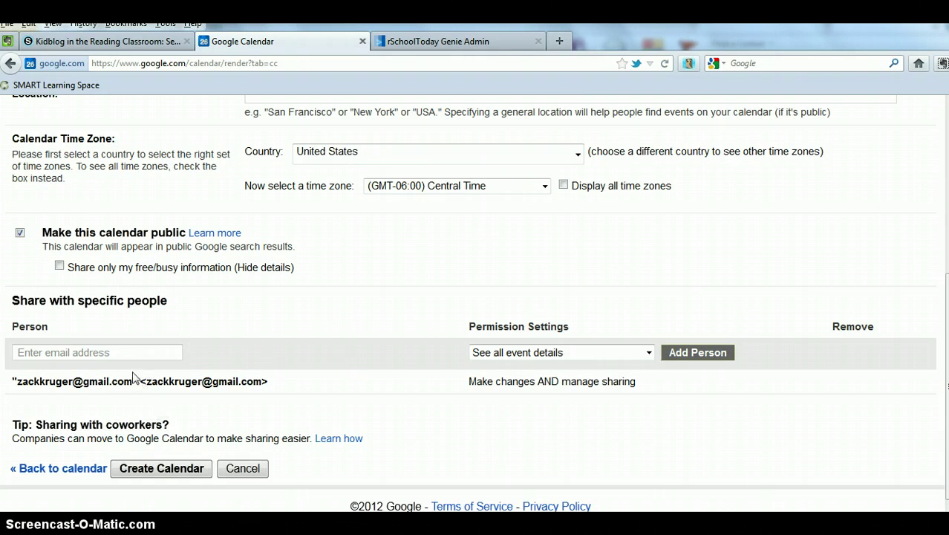
left_click(96, 351)
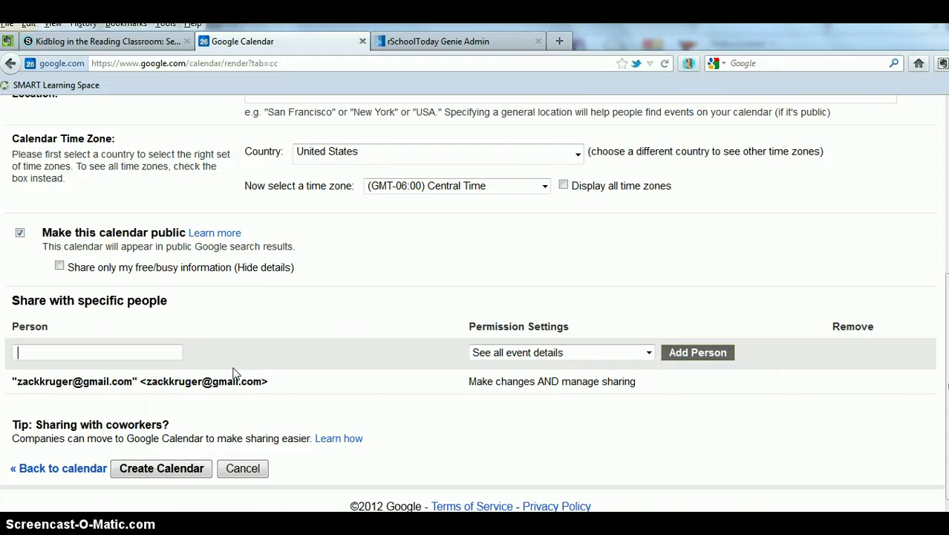
left_click(647, 353)
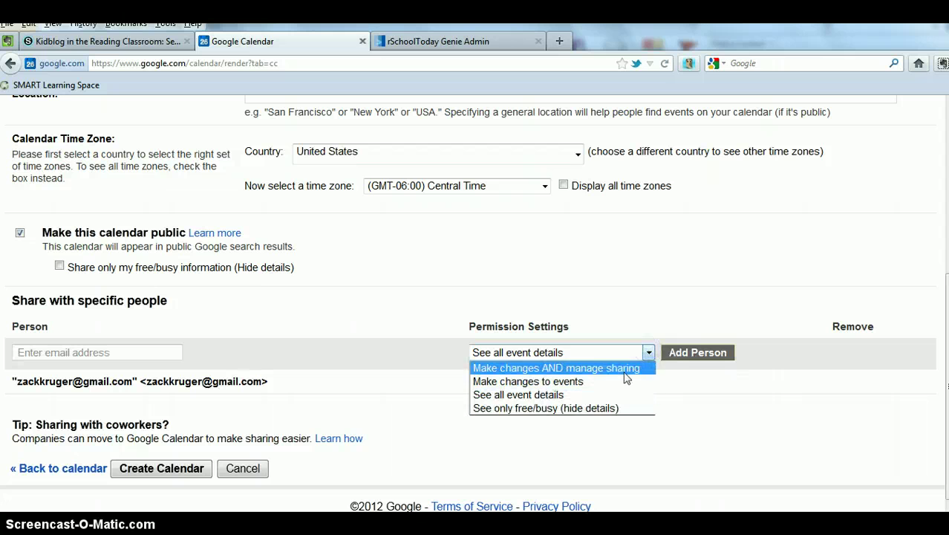
left_click(625, 371)
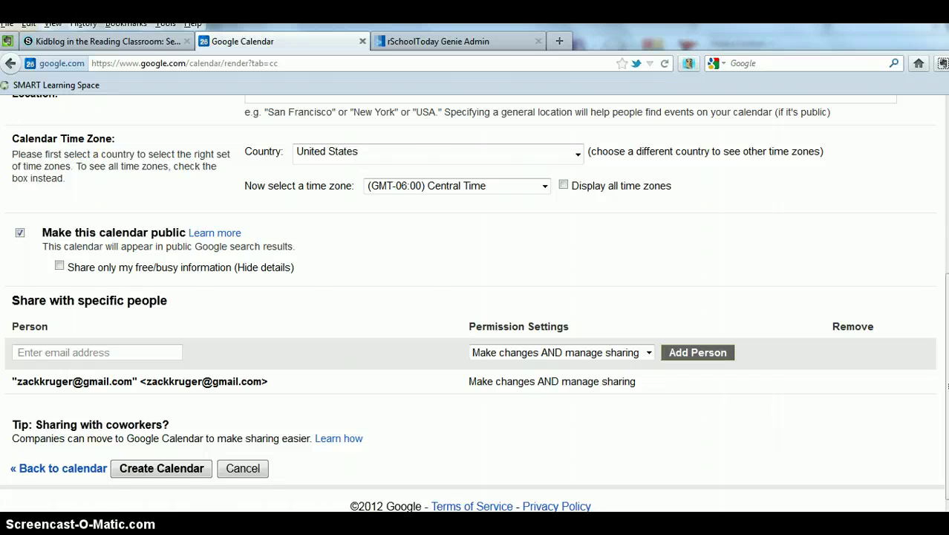
Create the 3rd Grade Team calendar, confirming it should be public.
left_click(164, 470)
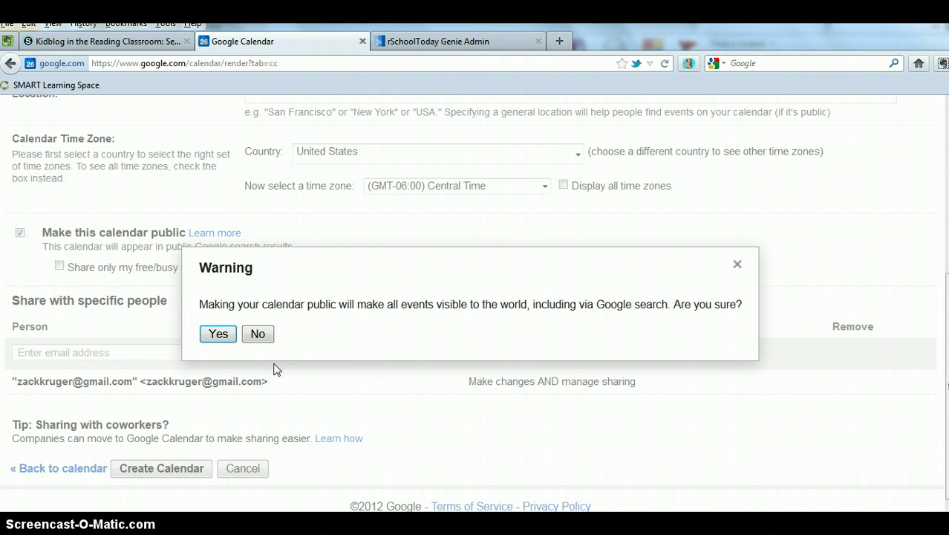
left_click(221, 335)
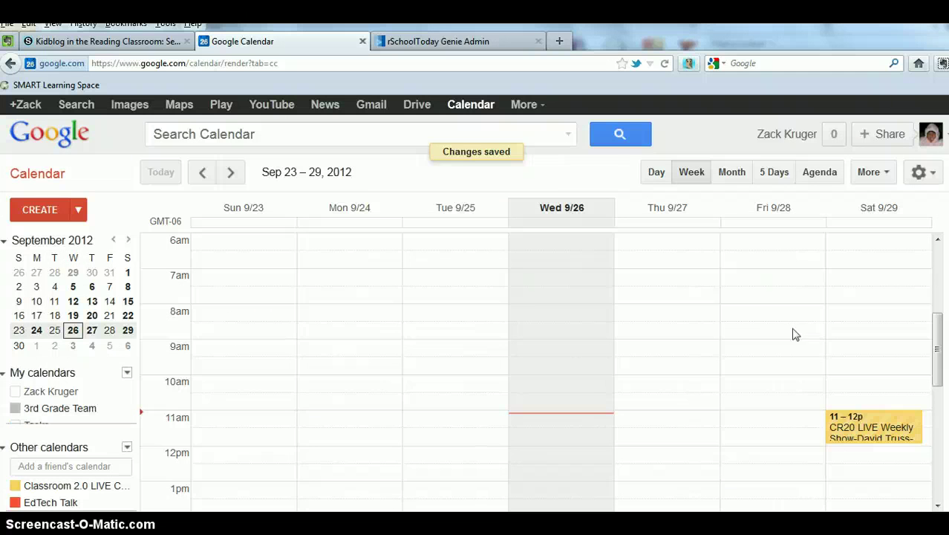
Add a 'Presentation' event Friday 9–10am on the 3rd Grade Team calendar and open its full details.
left_click_drag(784, 344, 772, 360)
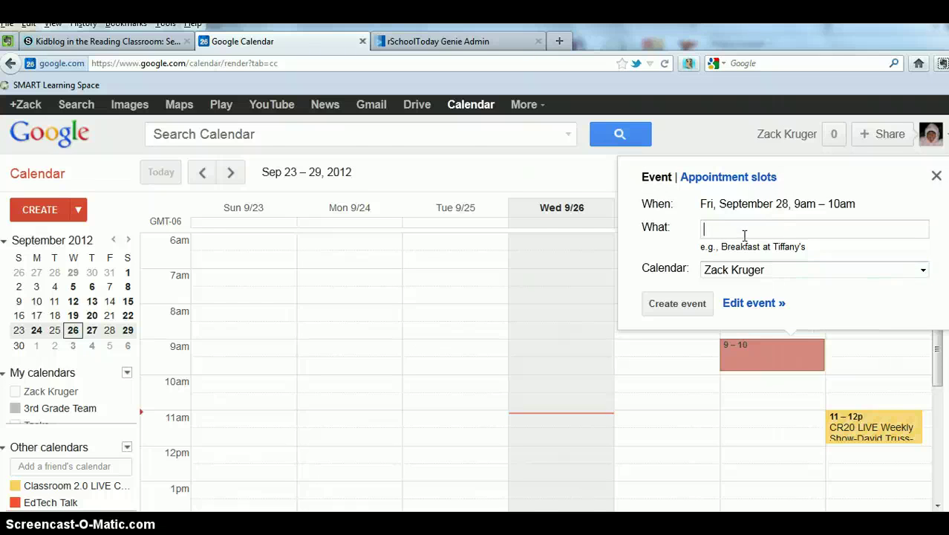
type("Presentation")
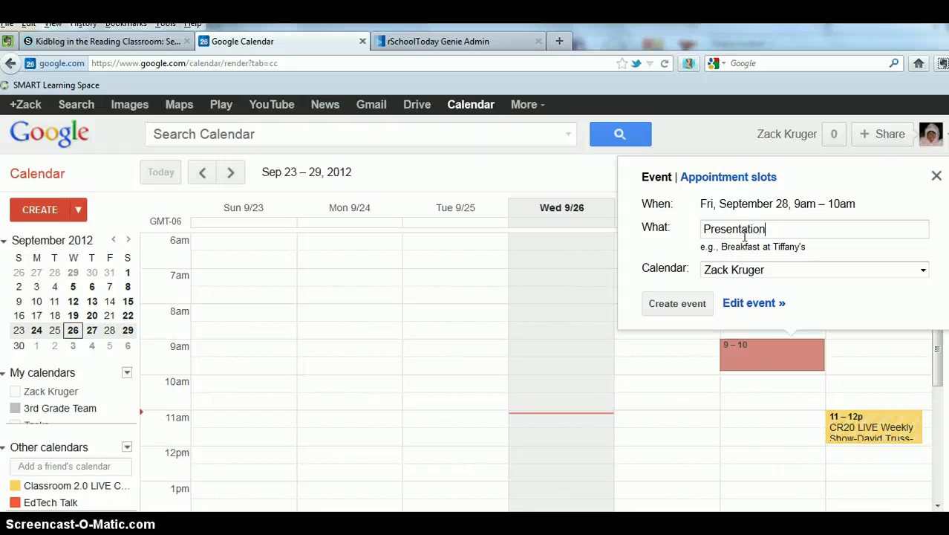
left_click(761, 272)
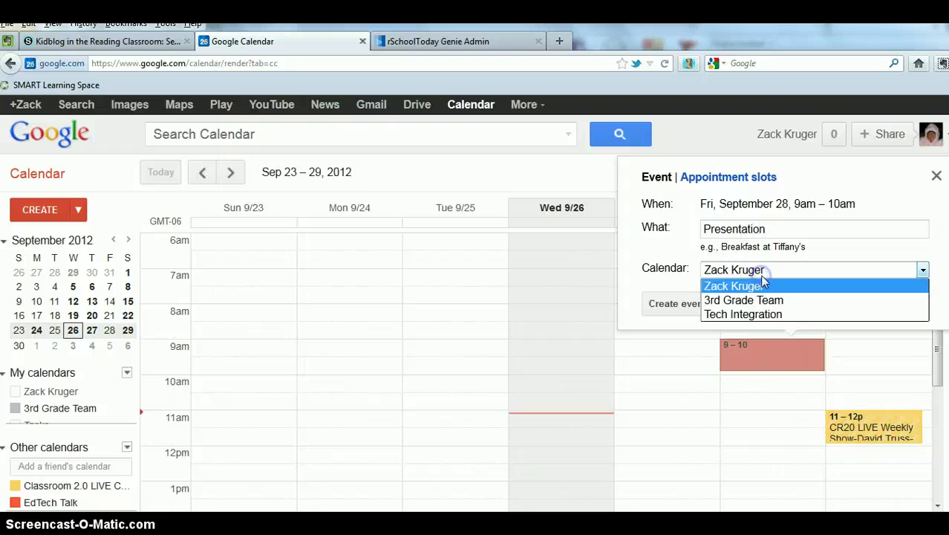
left_click(787, 307)
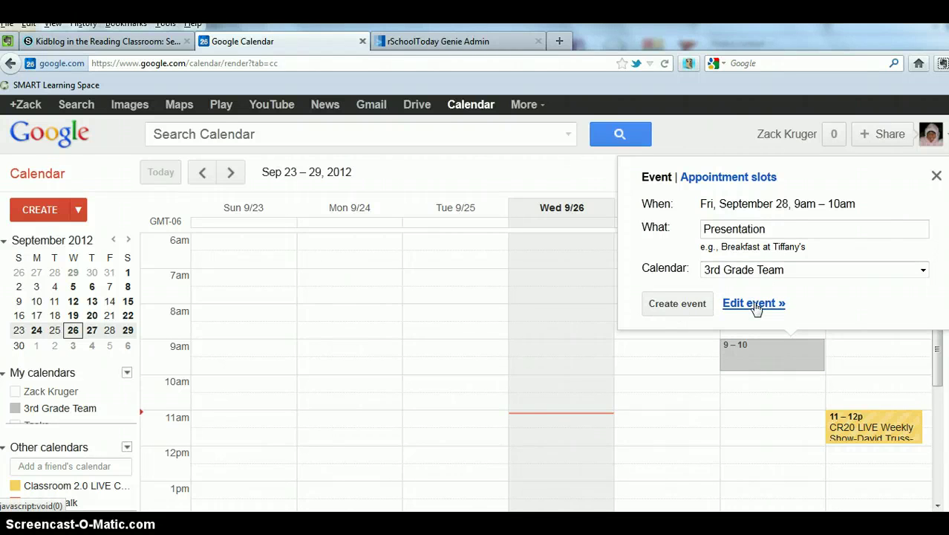
left_click(754, 304)
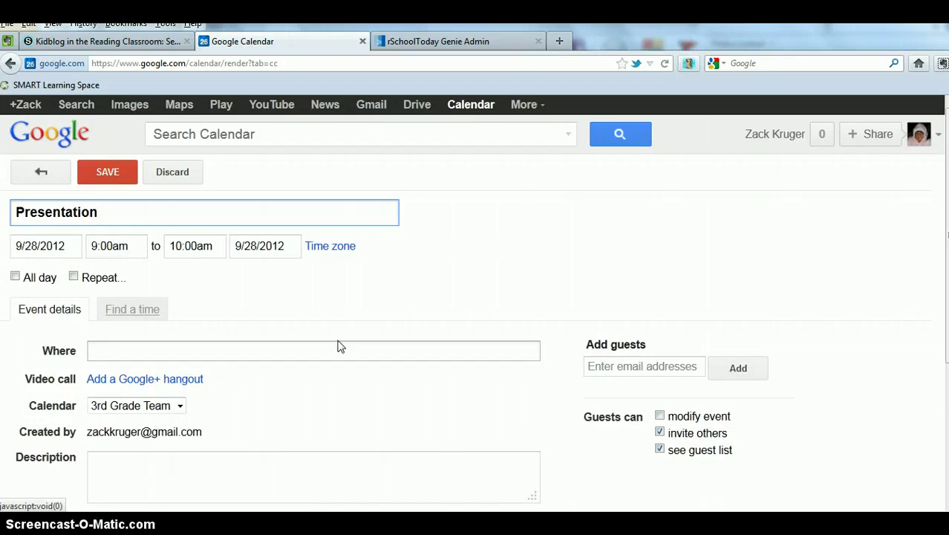
Add a 10-minute pop-up reminder to the Presentation event.
scroll(339, 344, "down", 3)
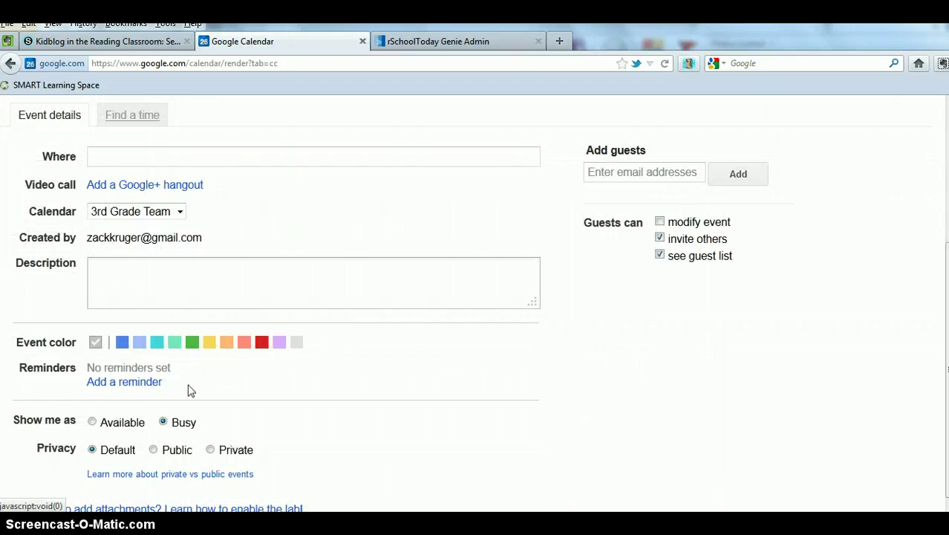
left_click(126, 383)
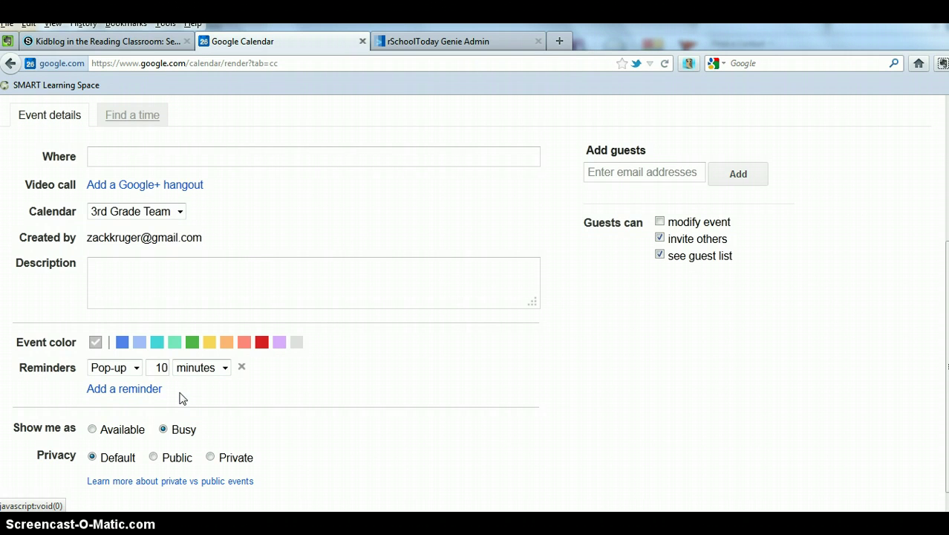
left_click(136, 368)
left_click(136, 367)
Enter the description 'Author is coming to school.'.
left_click(140, 270)
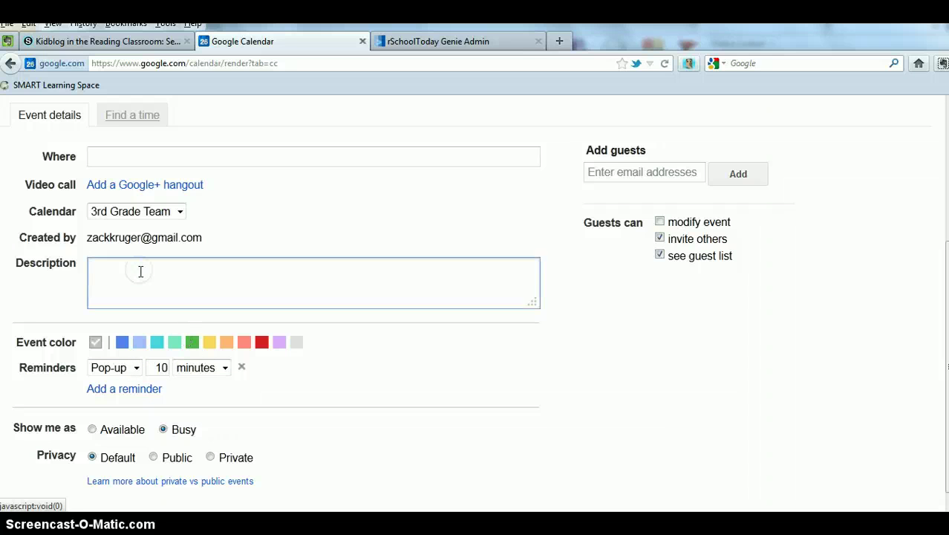
type("Author is coming to school.")
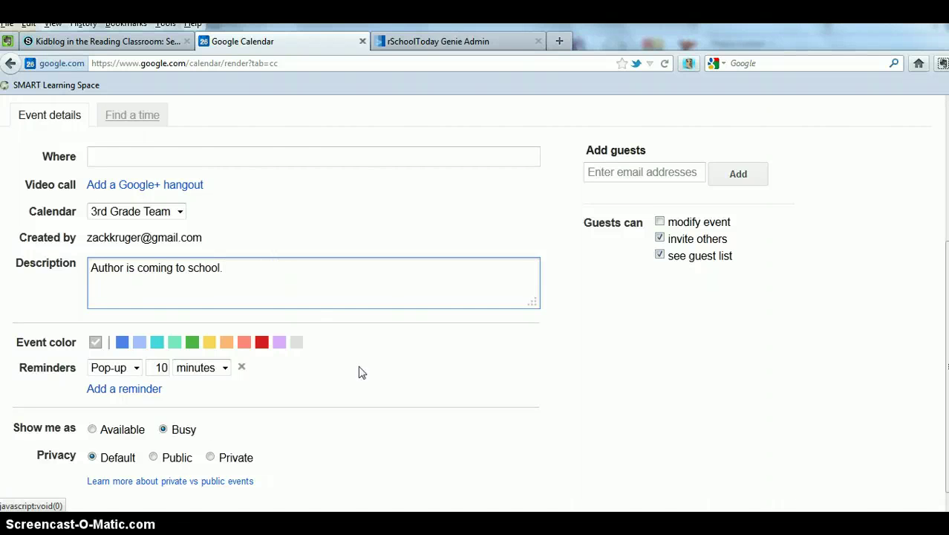
scroll(364, 378, "up", 3)
scroll(364, 380, "up", 2)
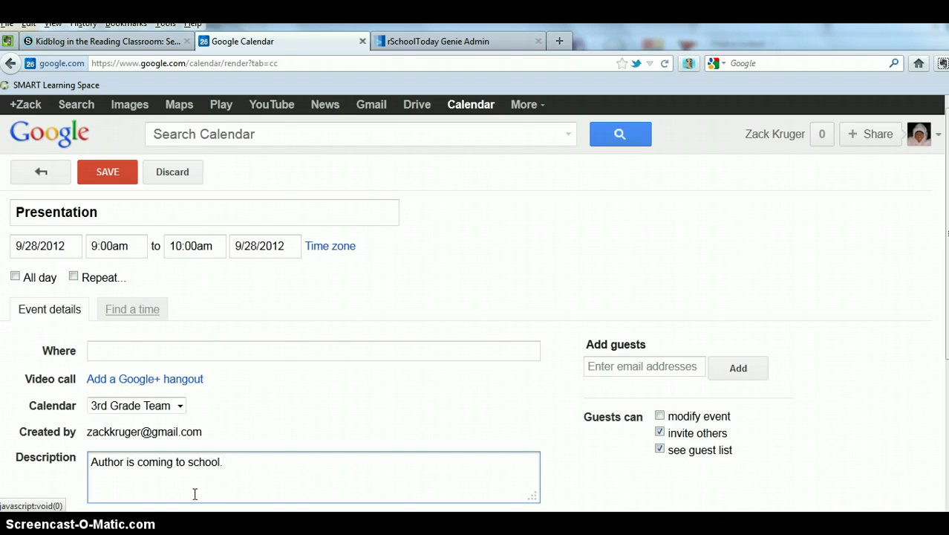
Save the Presentation event and bring up the 3rd Grade Team calendar's embed code in its details.
left_click(106, 174)
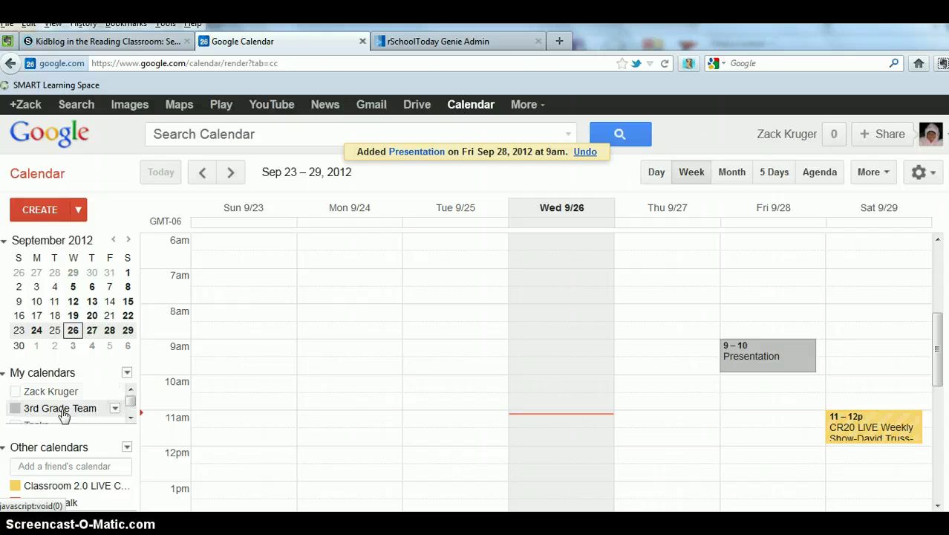
left_click(115, 411)
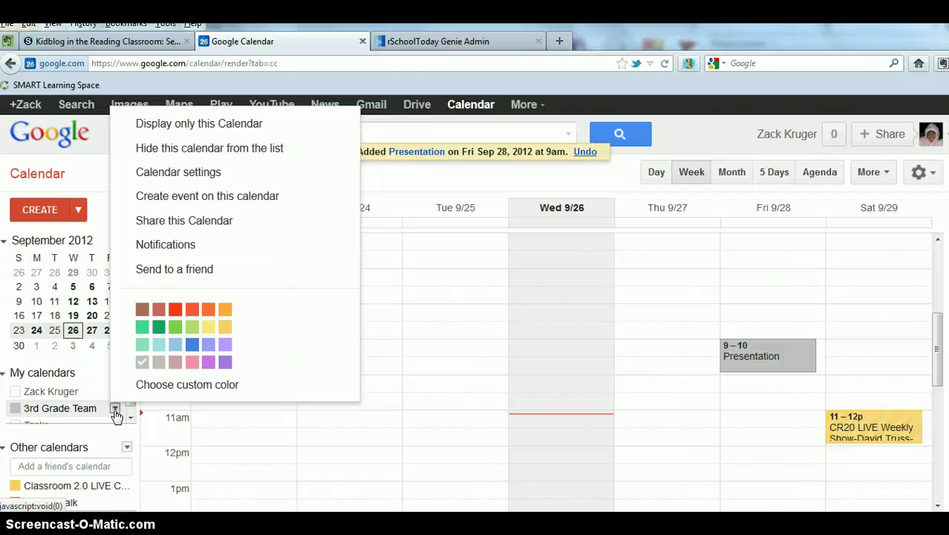
left_click(205, 221)
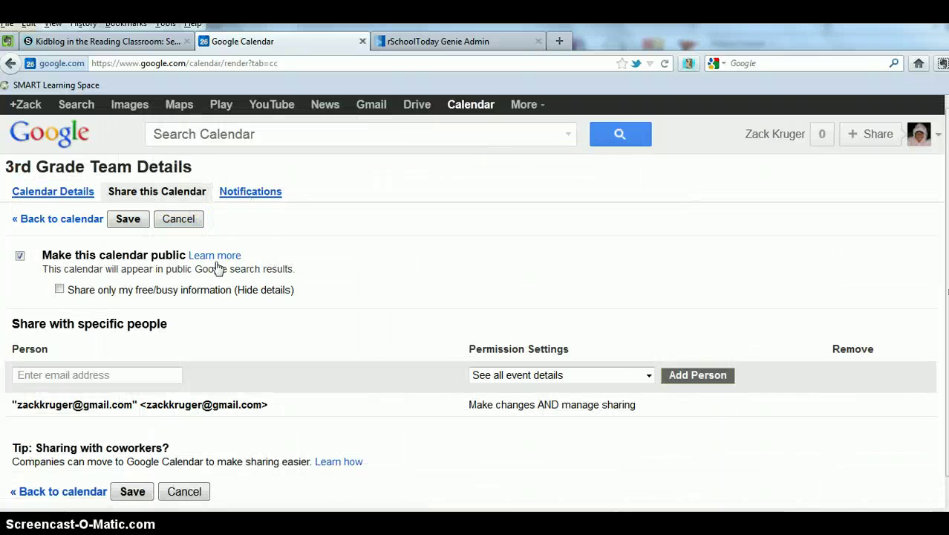
left_click(53, 195)
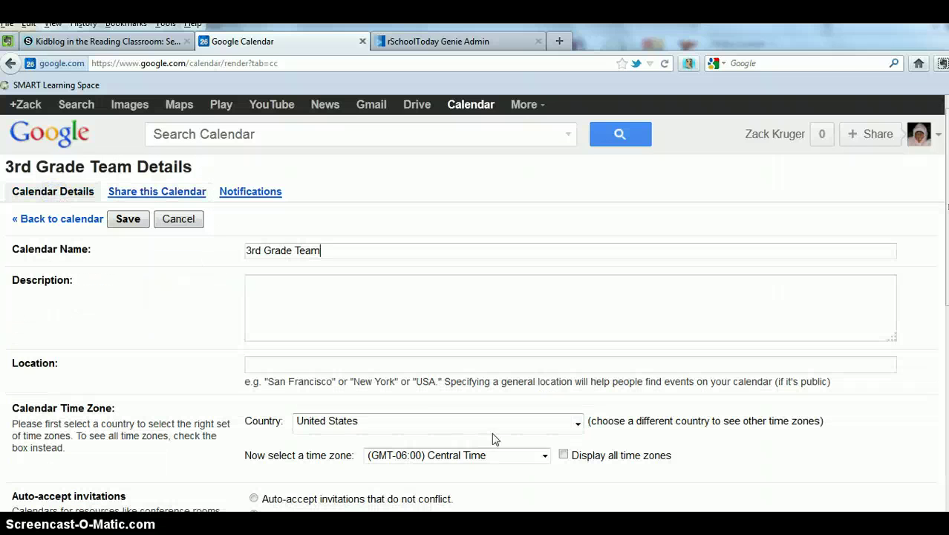
scroll(609, 386, "down", 5)
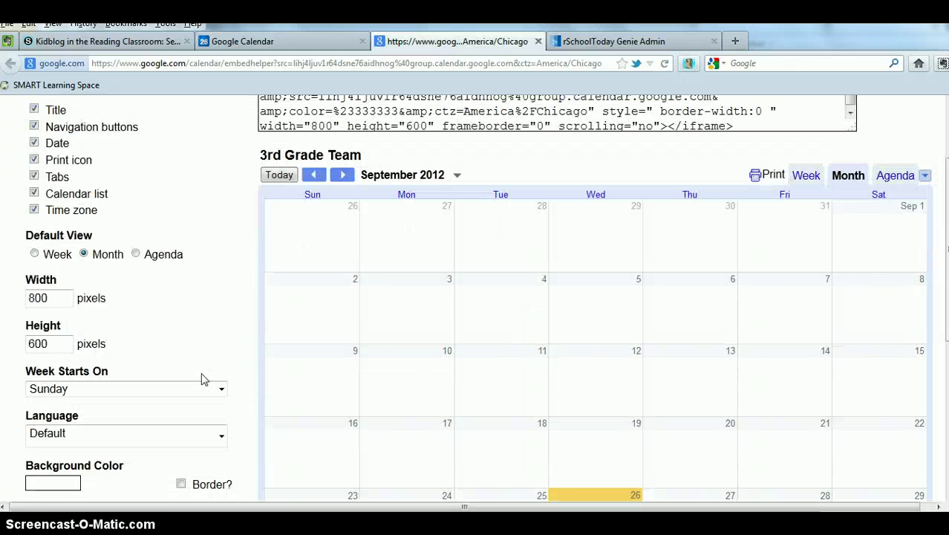
Change the embed width from 800 to 600 and start weeks on Monday.
scroll(197, 375, "down", 2)
left_click_drag(72, 298, 29, 298)
type("600")
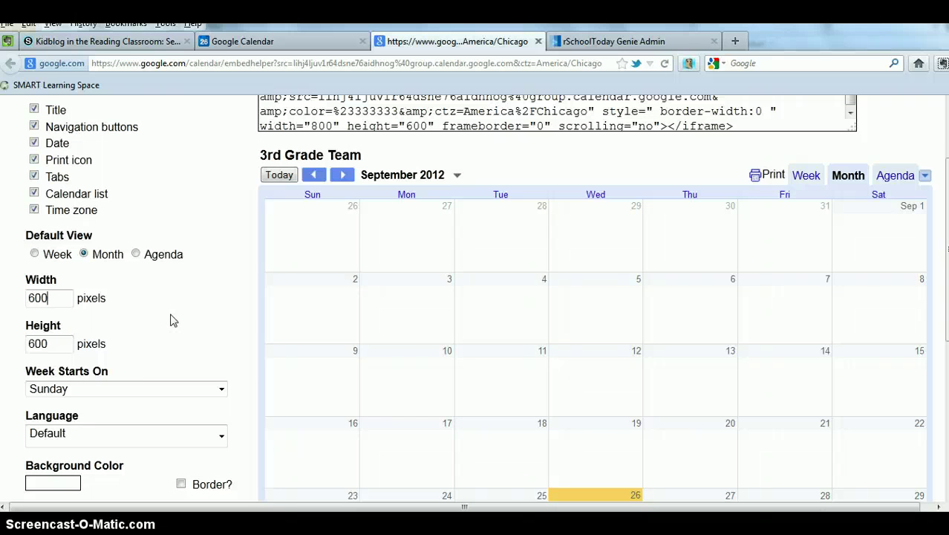
scroll(844, 358, "down", 2)
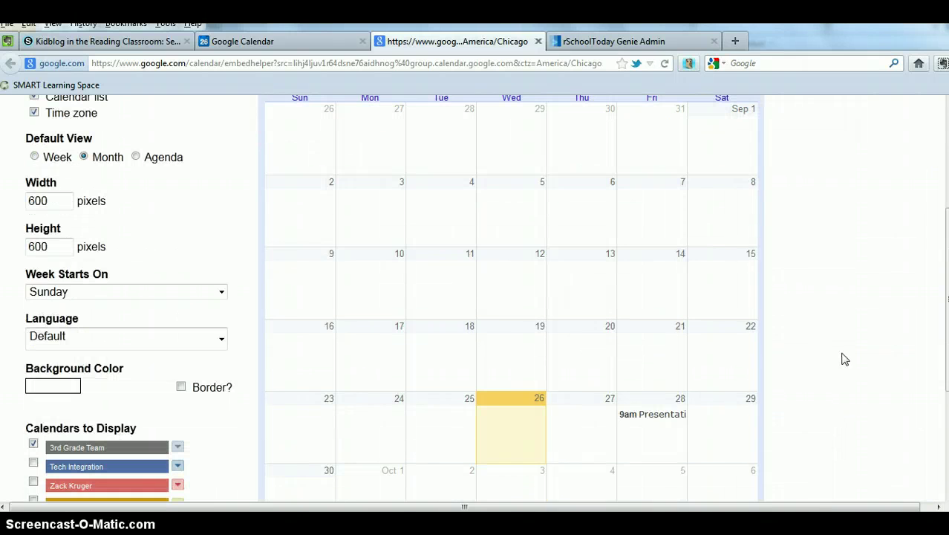
left_click(221, 292)
left_click(217, 320)
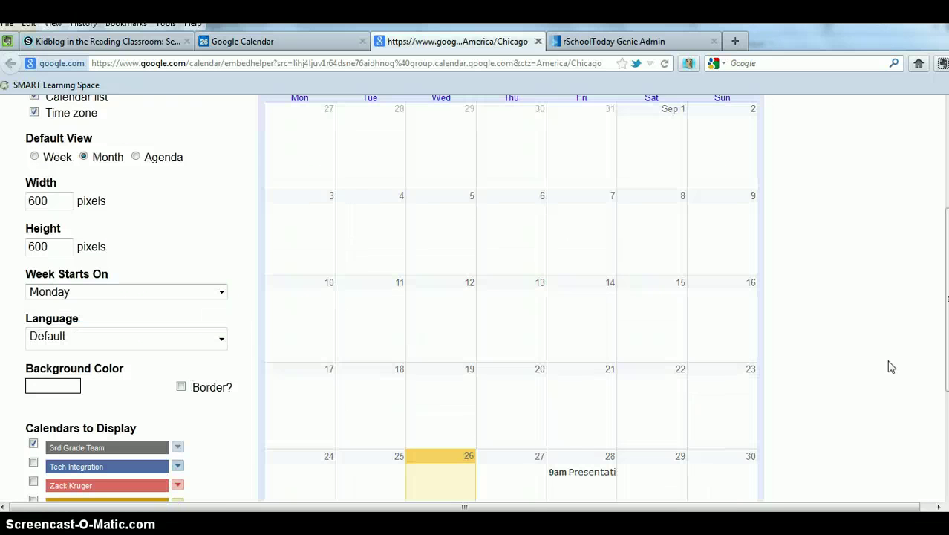
scroll(866, 364, "down", 4)
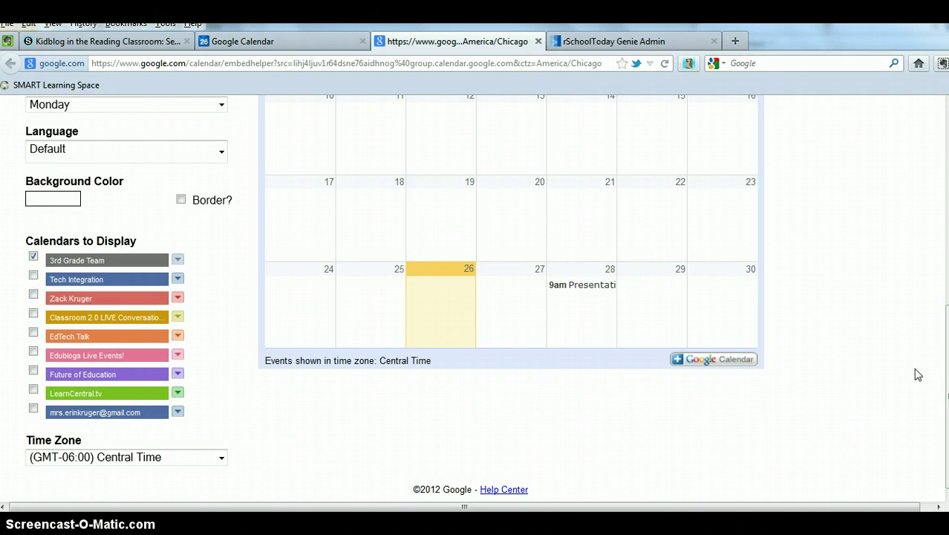
Copy the entire 600×600 iframe embed code for 3rd Grade Team.
scroll(917, 371, "up", 5)
scroll(917, 370, "up", 2)
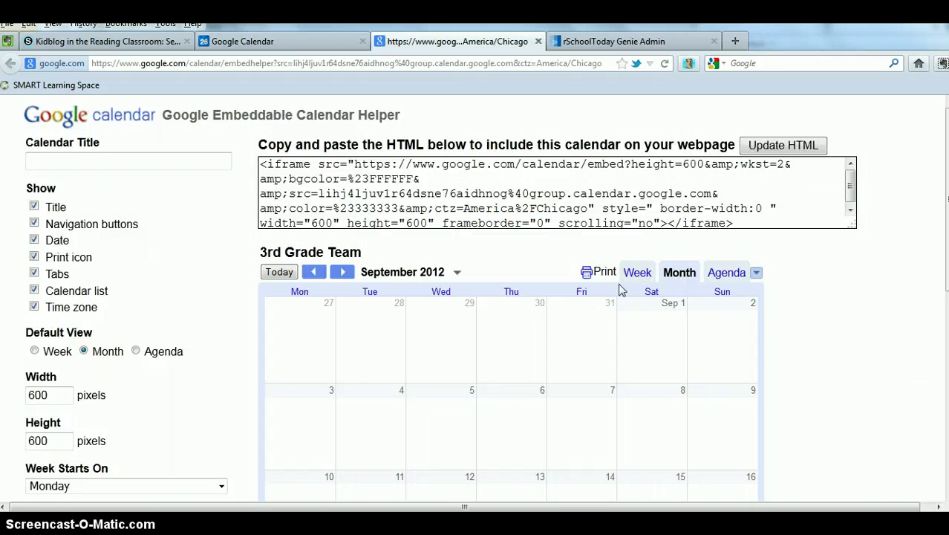
left_click(460, 197)
key("ctrl+a")
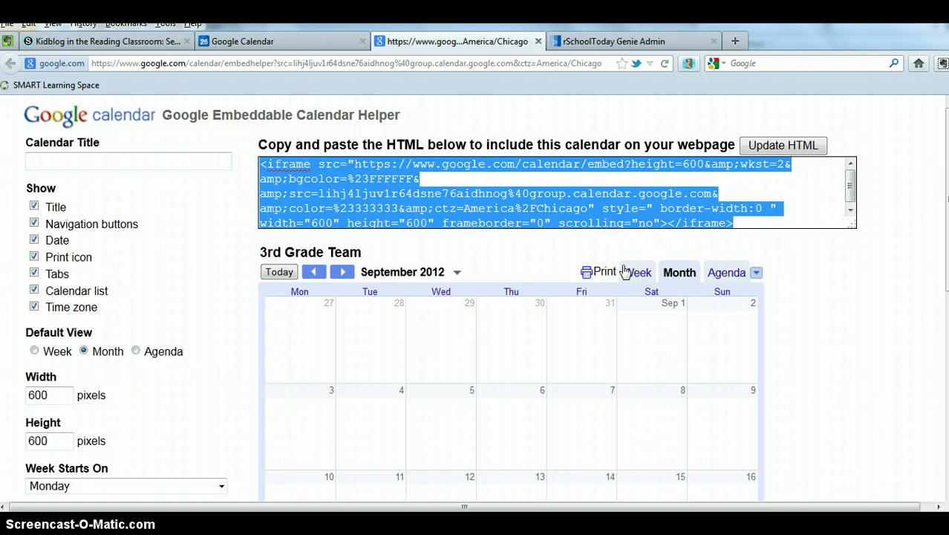
right_click(624, 272)
right_click(576, 203)
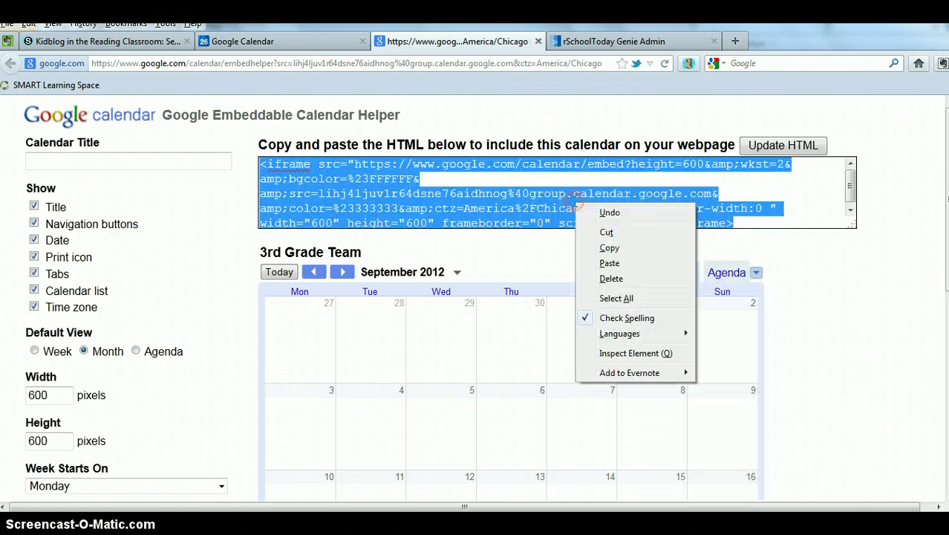
left_click(629, 248)
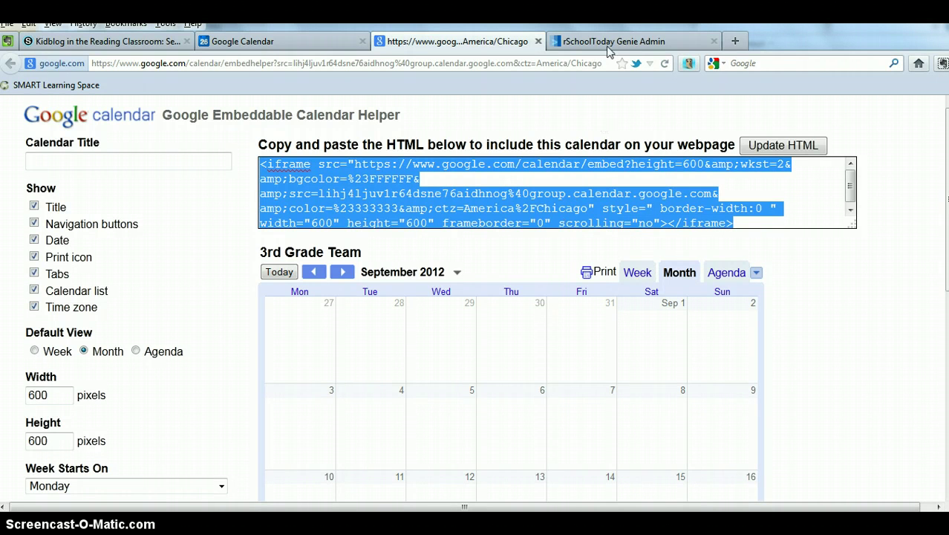
In rSchoolToday admin, add a Custom-function button named 'Schedule' and save it.
left_click(581, 43)
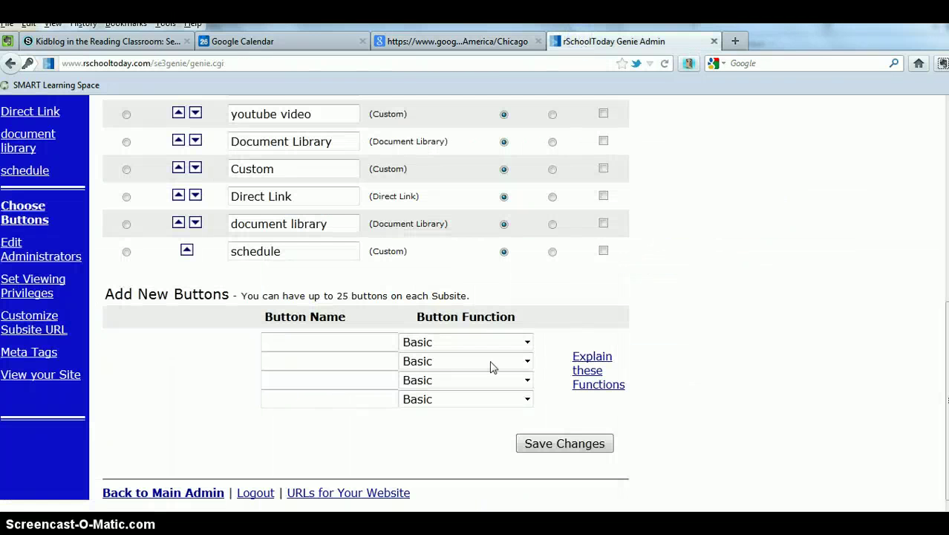
left_click(332, 342)
type("Schedule")
left_click(527, 341)
left_click(469, 152)
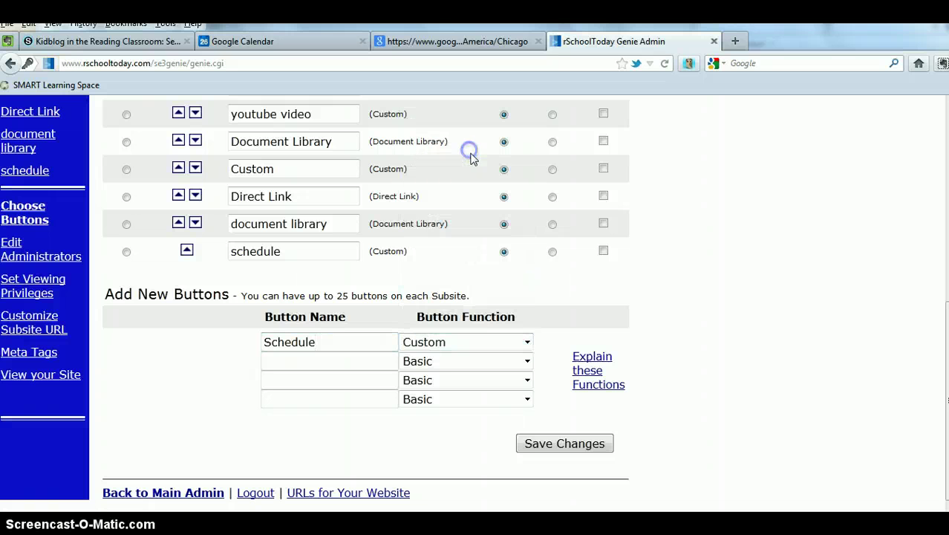
left_click(572, 448)
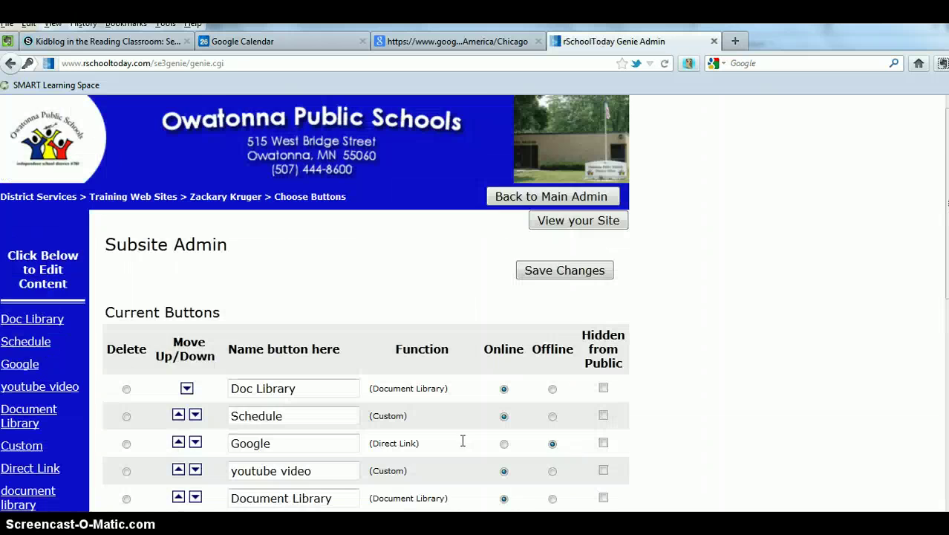
scroll(462, 441, "down", 5)
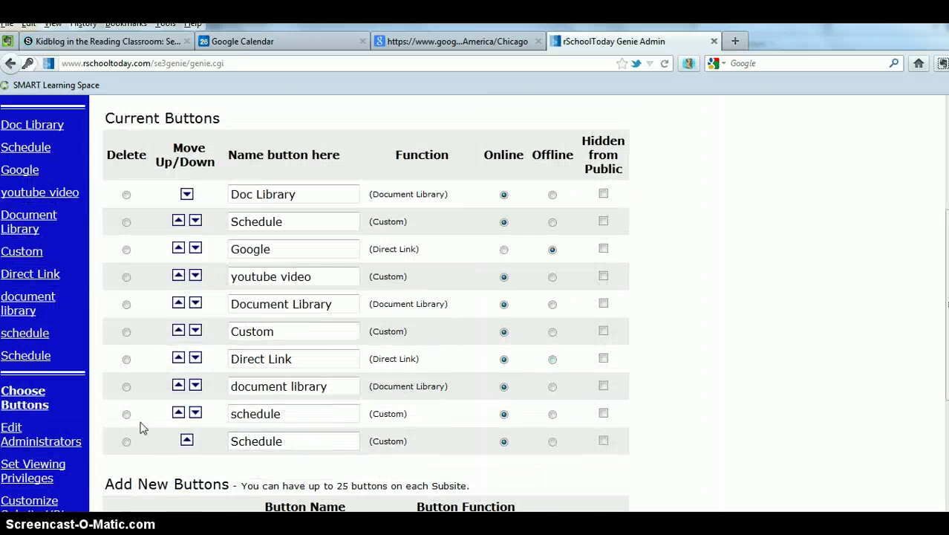
Open the Schedule page in HTML source view and delete the leftover <br /> line.
left_click(31, 358)
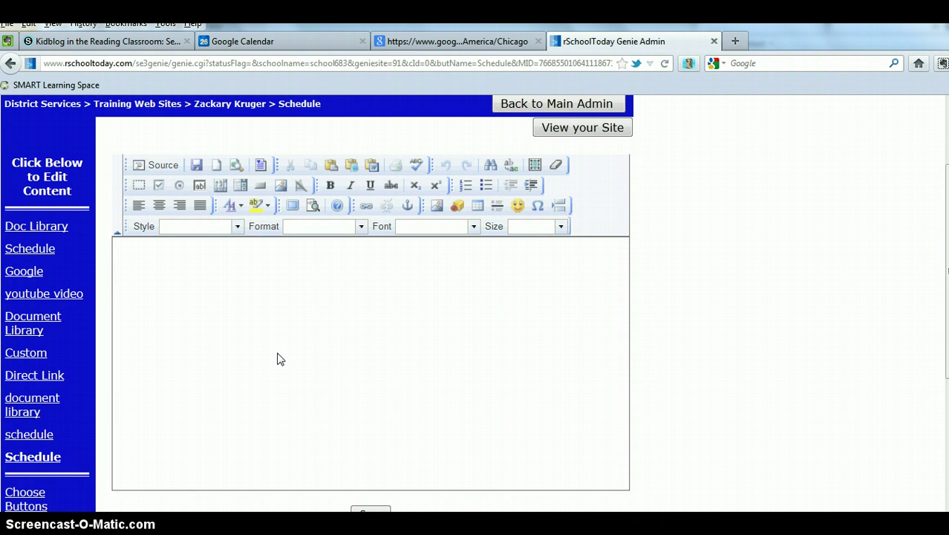
left_click(155, 164)
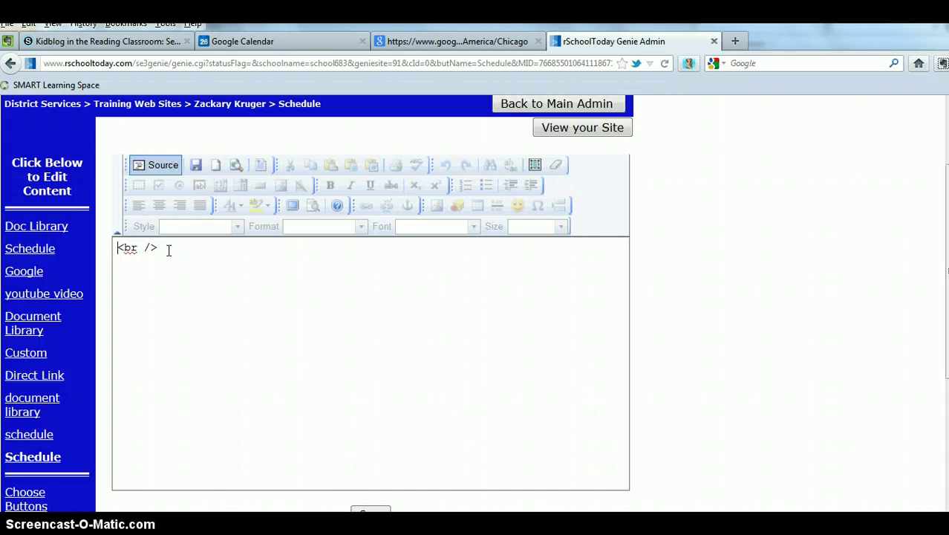
left_click_drag(168, 247, 93, 248)
key("BackSpace")
Paste the calendar iframe code into the page, preview it, and save.
right_click(124, 307)
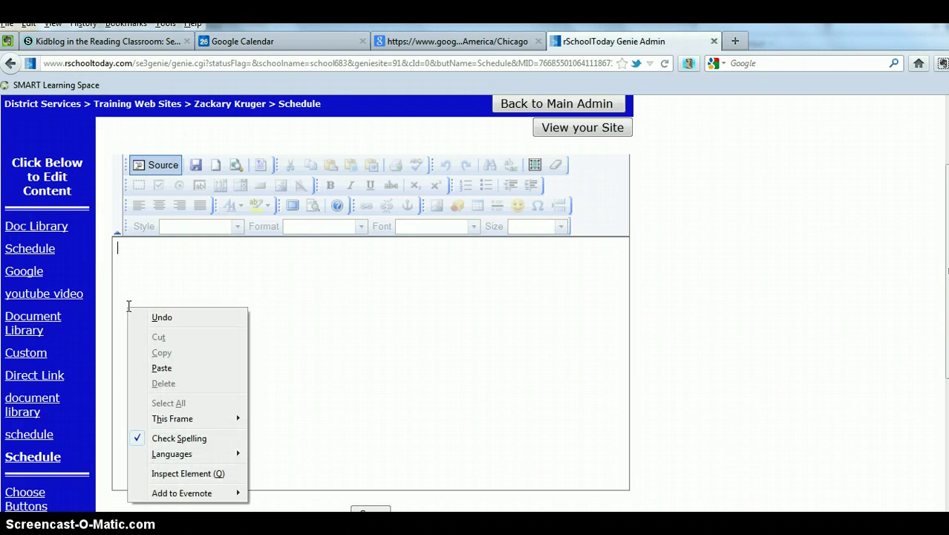
left_click(191, 369)
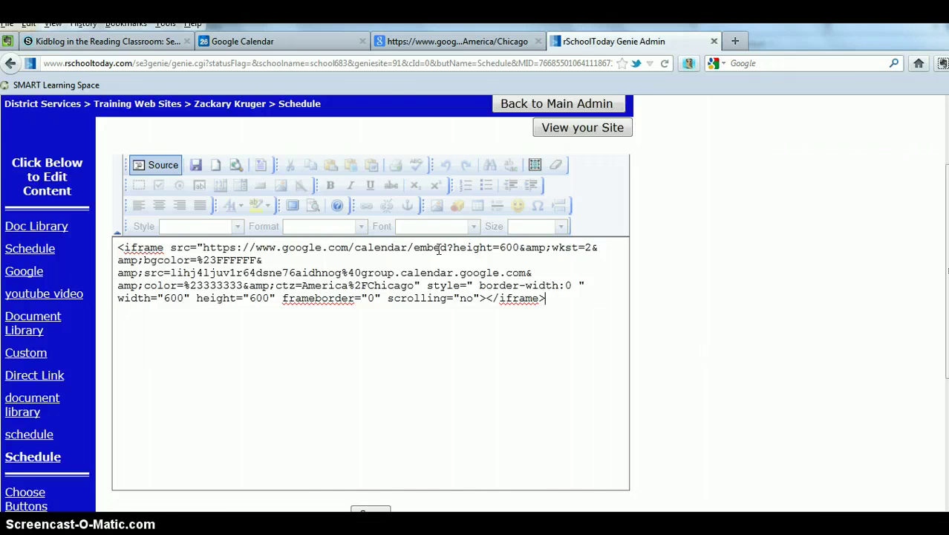
left_click(153, 168)
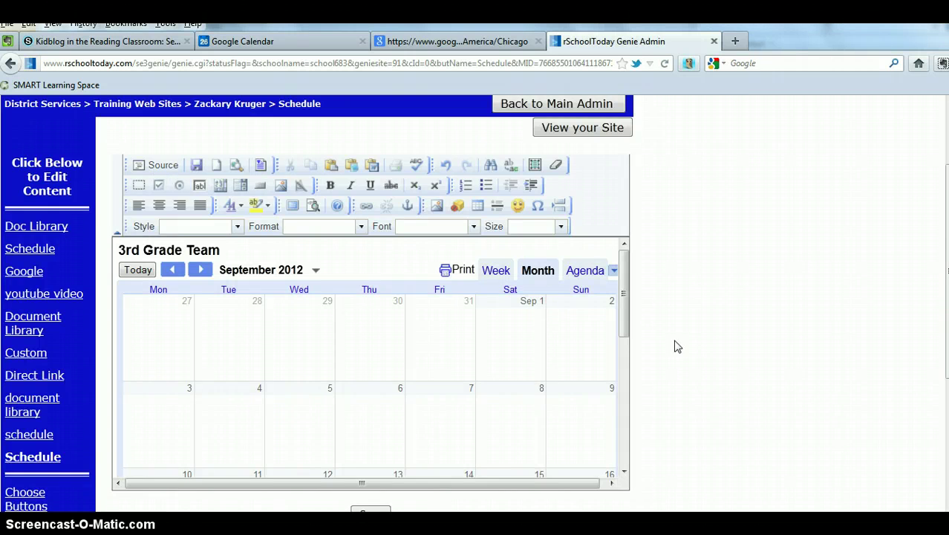
scroll(674, 346, "down", 5)
left_click(372, 320)
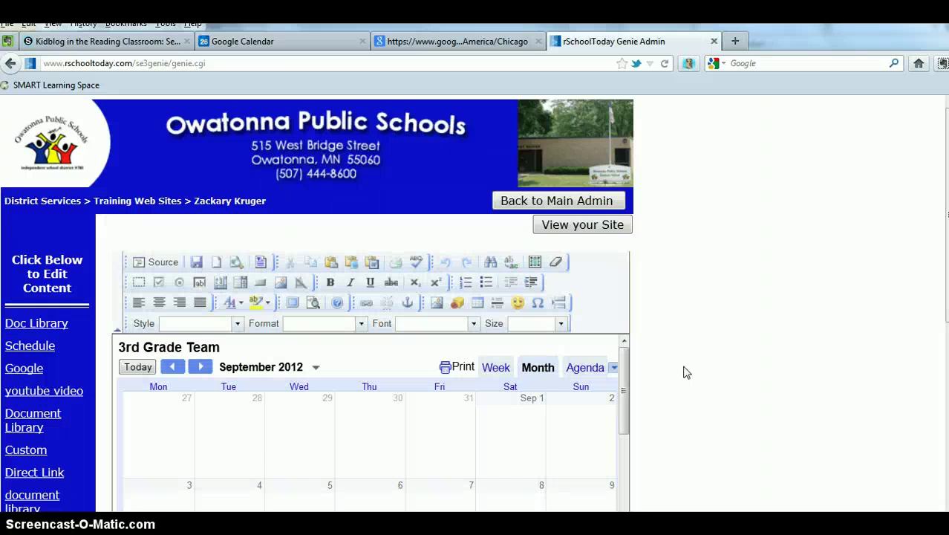
On the live Schedule page, check the Presentation event, then page the calendar to October 2012.
left_click(602, 233)
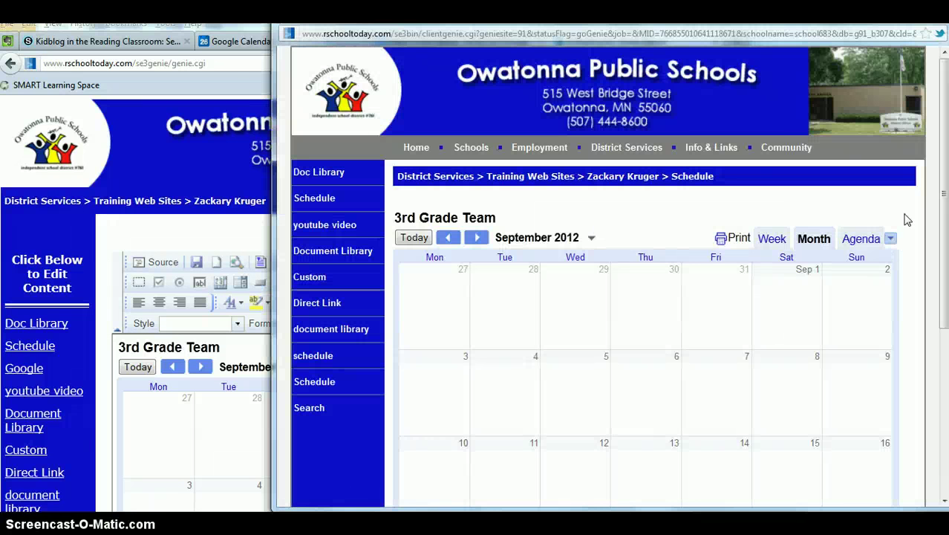
left_click_drag(942, 181, 934, 319)
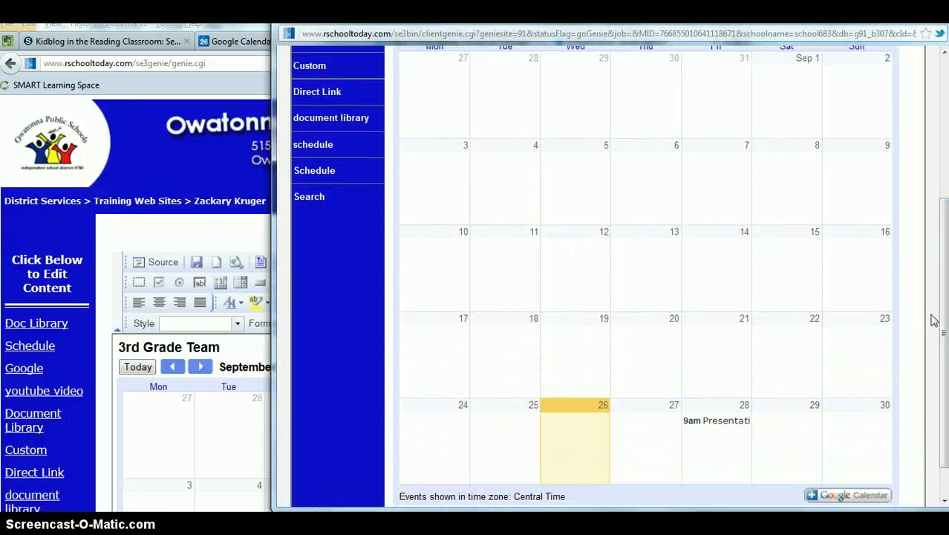
left_click(708, 422)
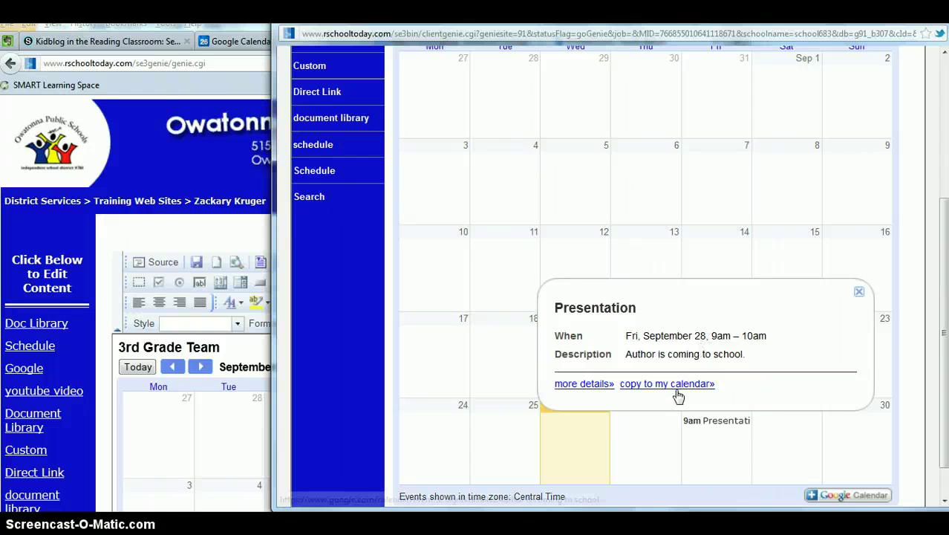
left_click(859, 292)
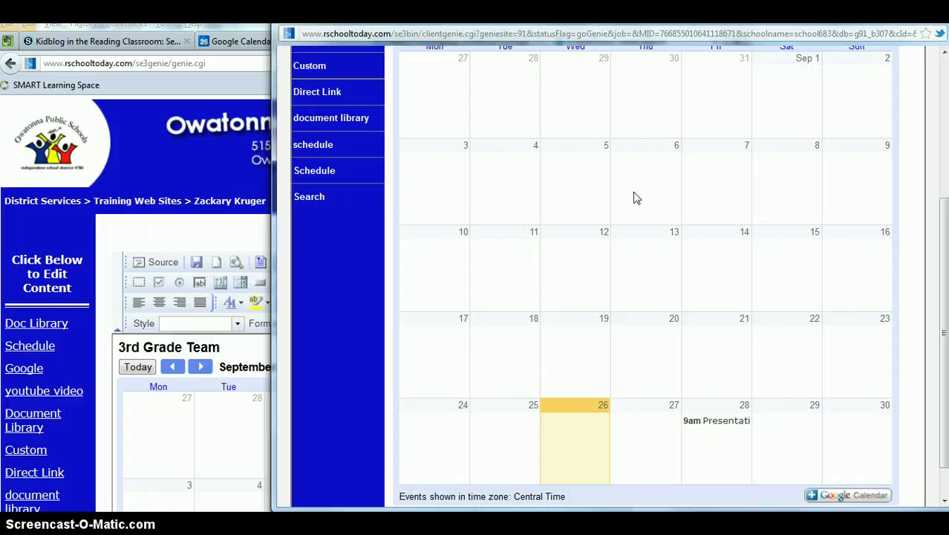
left_click_drag(943, 241, 943, 182)
left_click(476, 117)
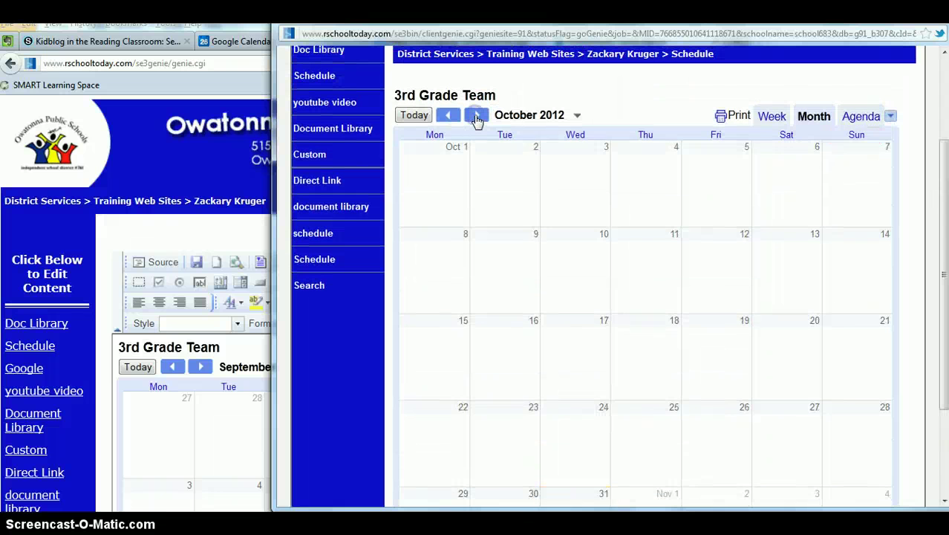